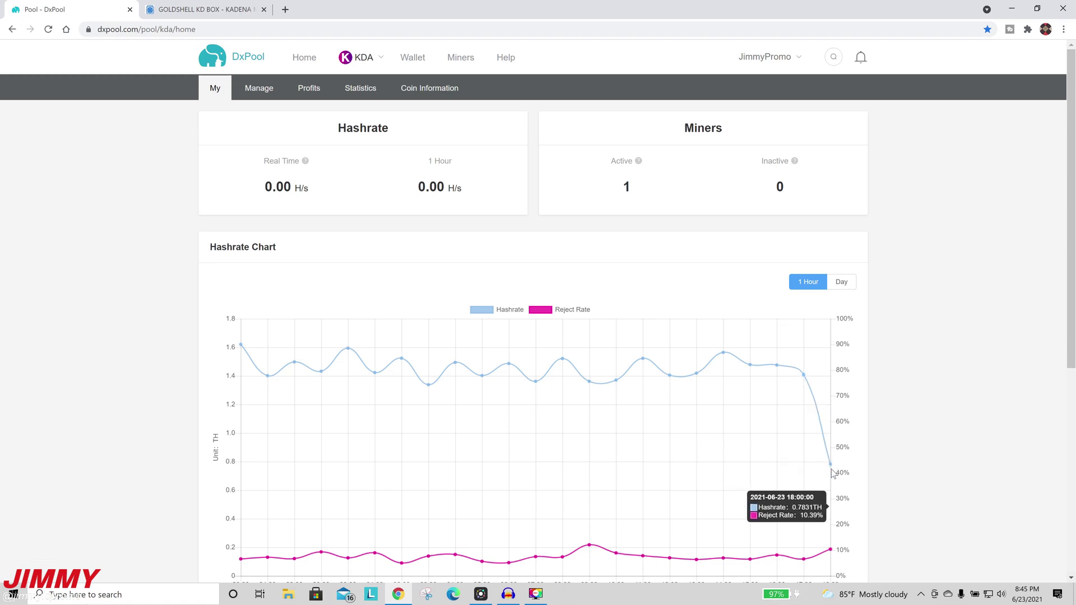
# Step: Check the DxPool Profits page and KDA statistics, then view the KDA coin information
pyautogui.click(321, 93)
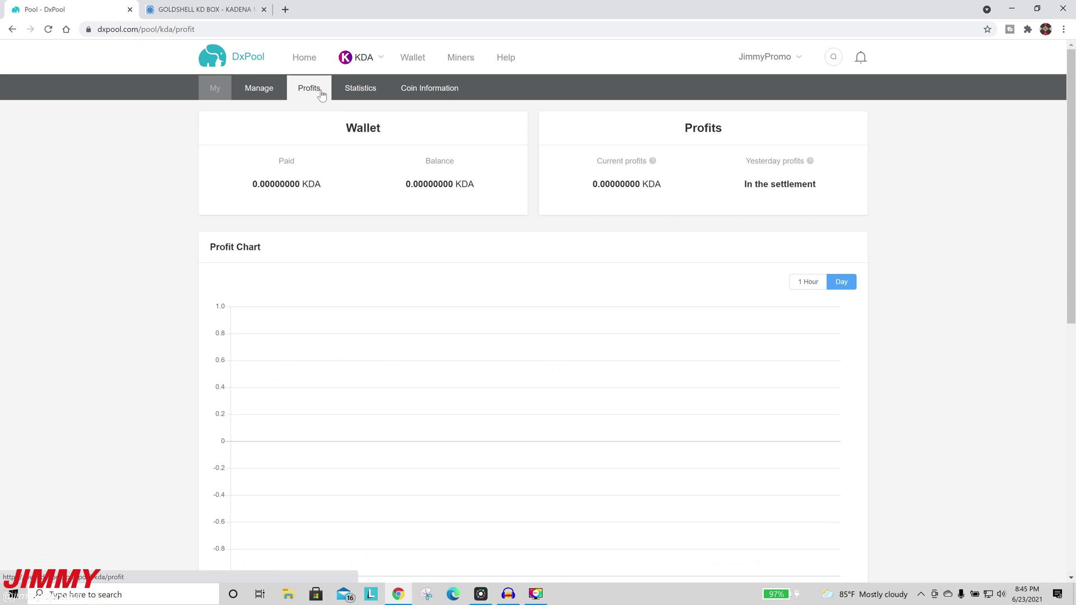
pyautogui.click(371, 92)
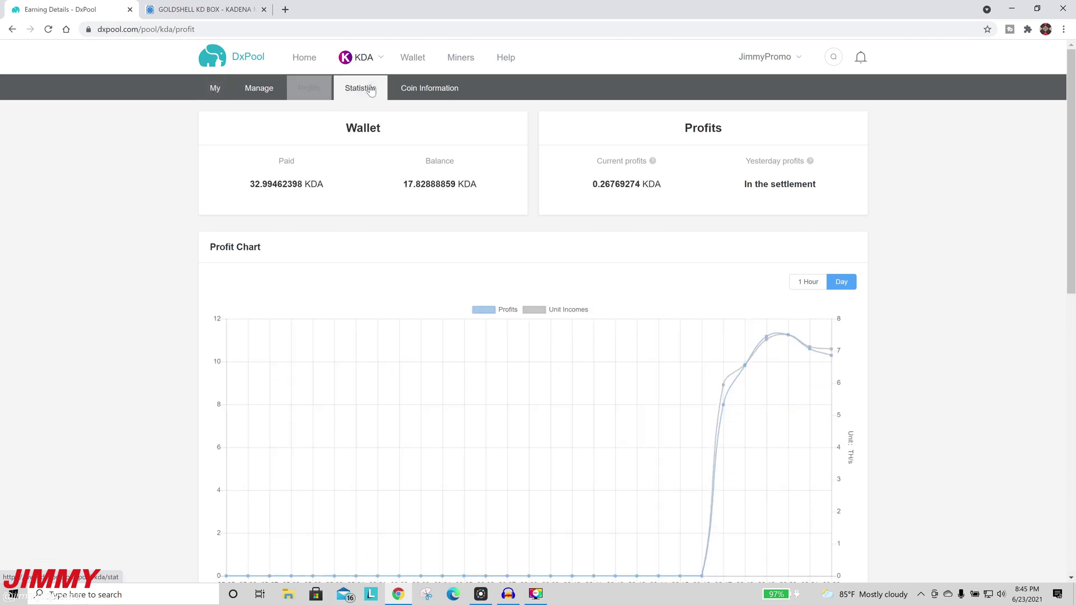
pyautogui.click(429, 91)
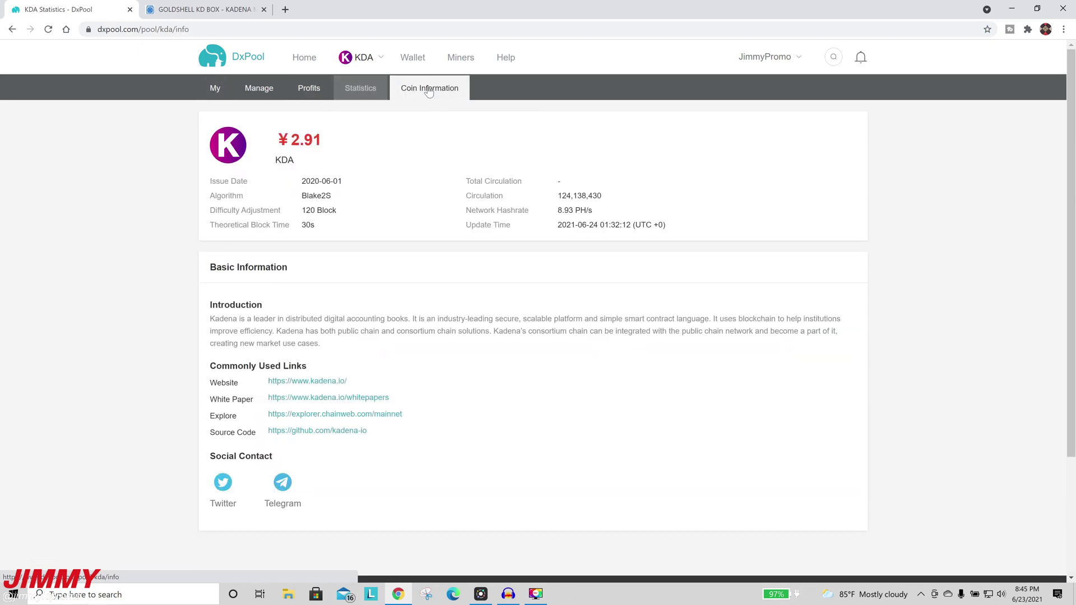
# Step: Highlight parts of the Kadena introduction, including 'digital accounting books', and clear each selection
pyautogui.moveTo(209, 320); pyautogui.dragTo(370, 319)
pyautogui.click(377, 357)
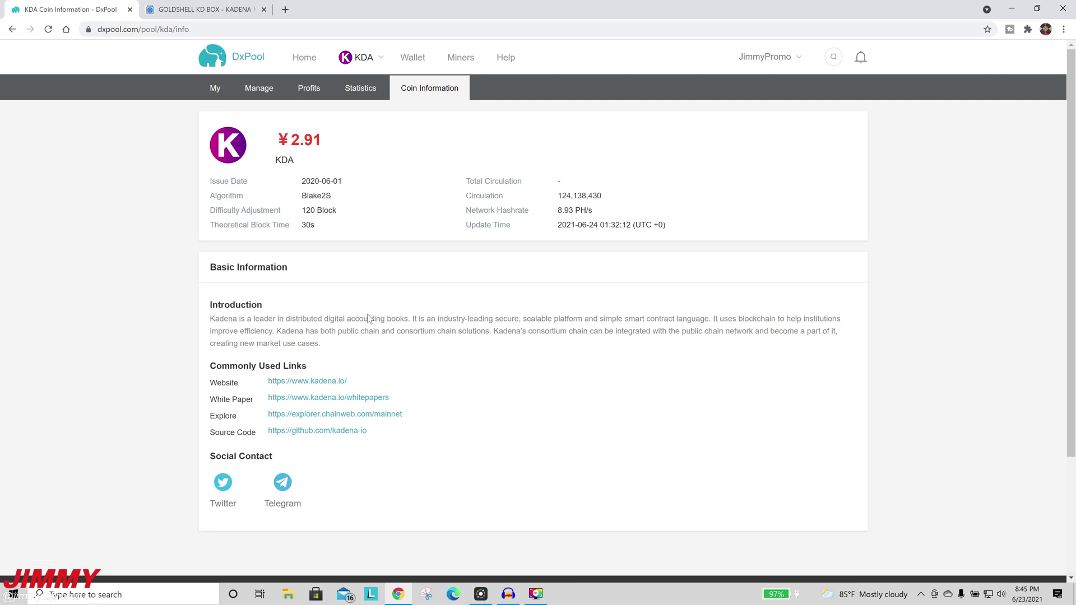
pyautogui.moveTo(321, 320); pyautogui.dragTo(410, 316)
pyautogui.click(440, 348)
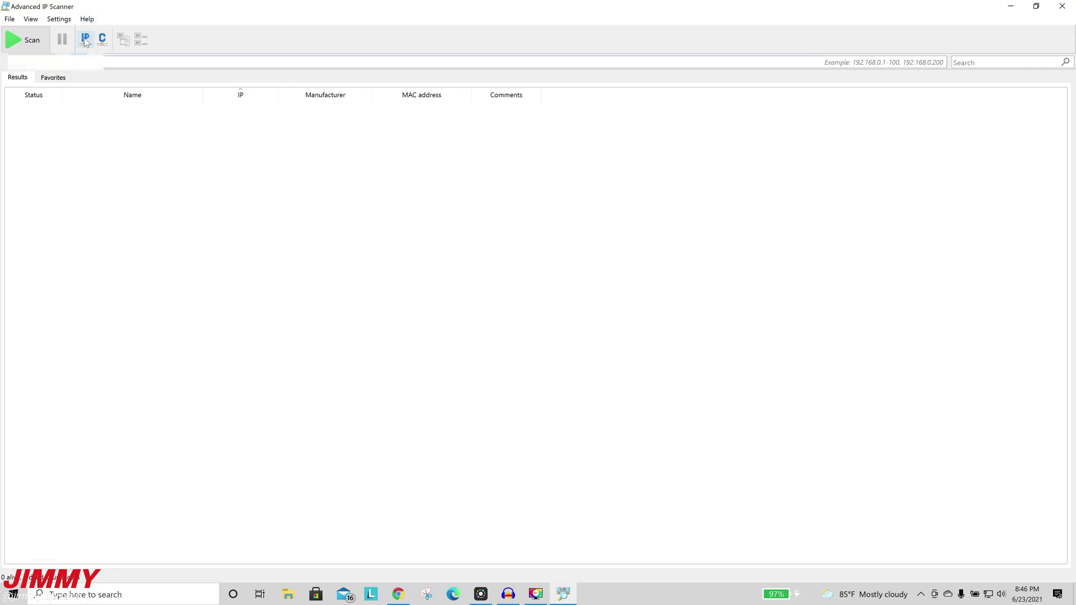
# Step: Scan the network in Advanced IP Scanner and open the KD Box miner's HTTP page in Chrome
pyautogui.click(40, 39)
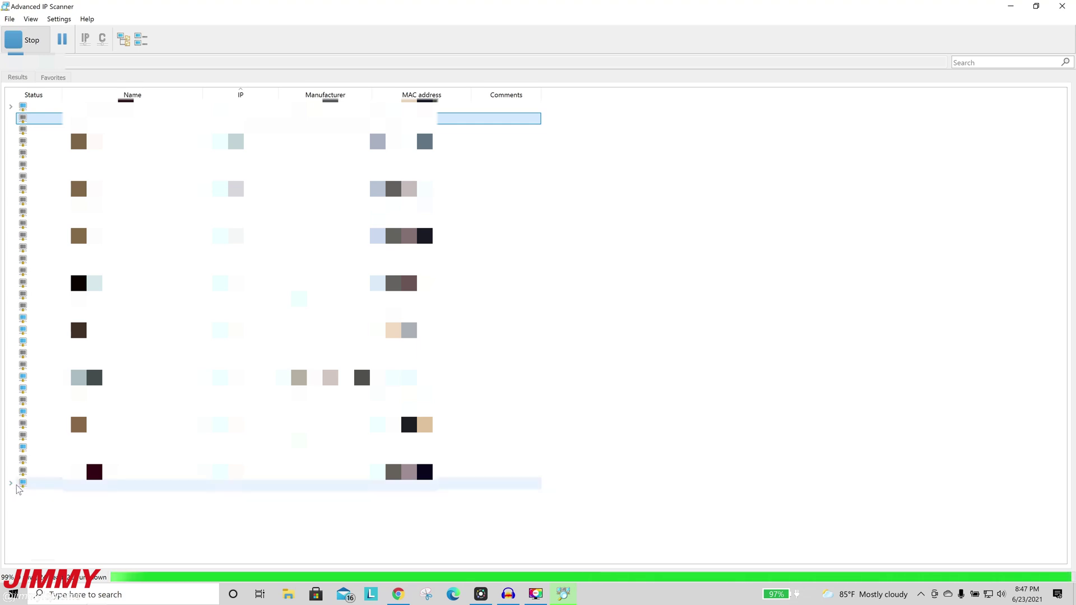
pyautogui.click(11, 485)
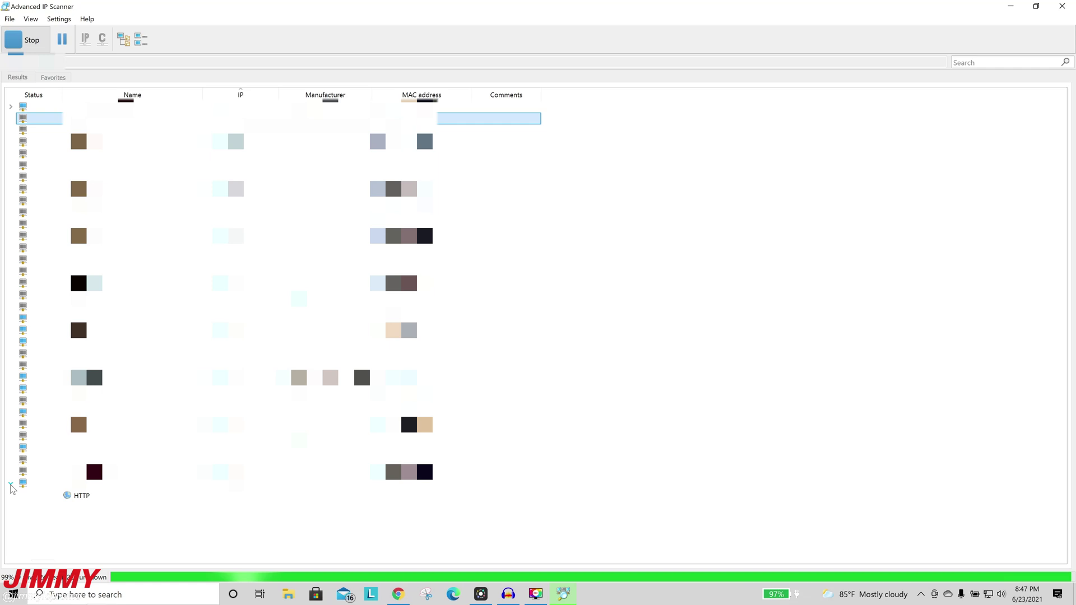
pyautogui.doubleClick(87, 499)
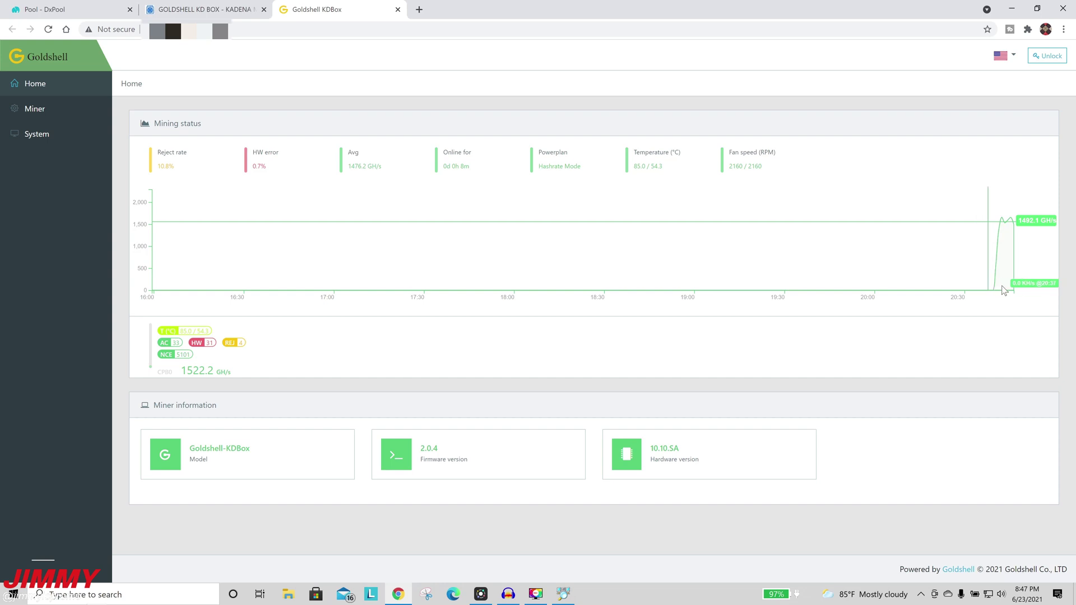
pyautogui.moveTo(997, 227)
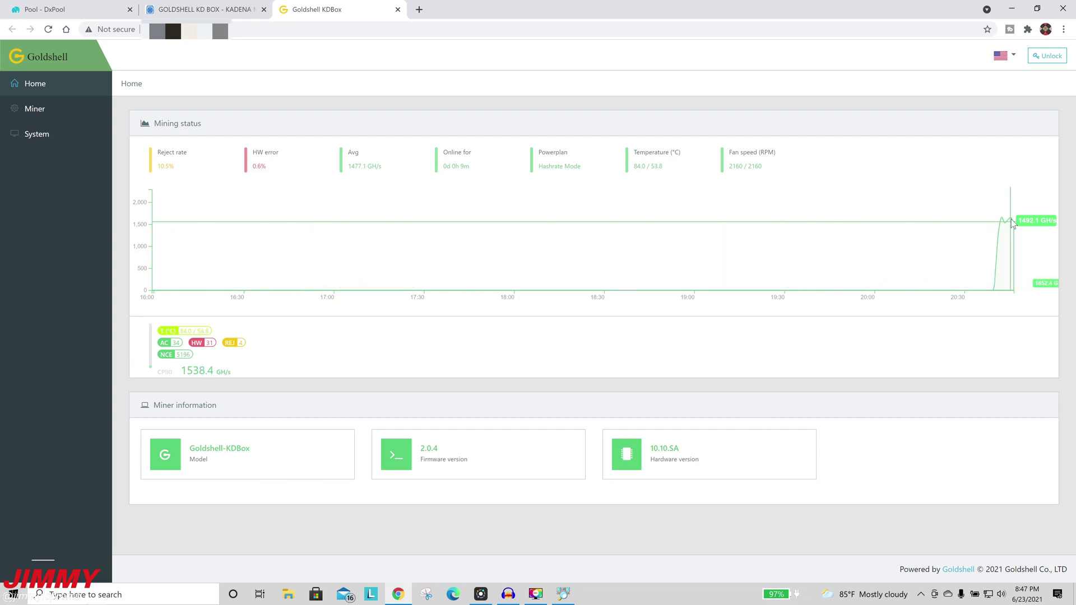
pyautogui.click(44, 5)
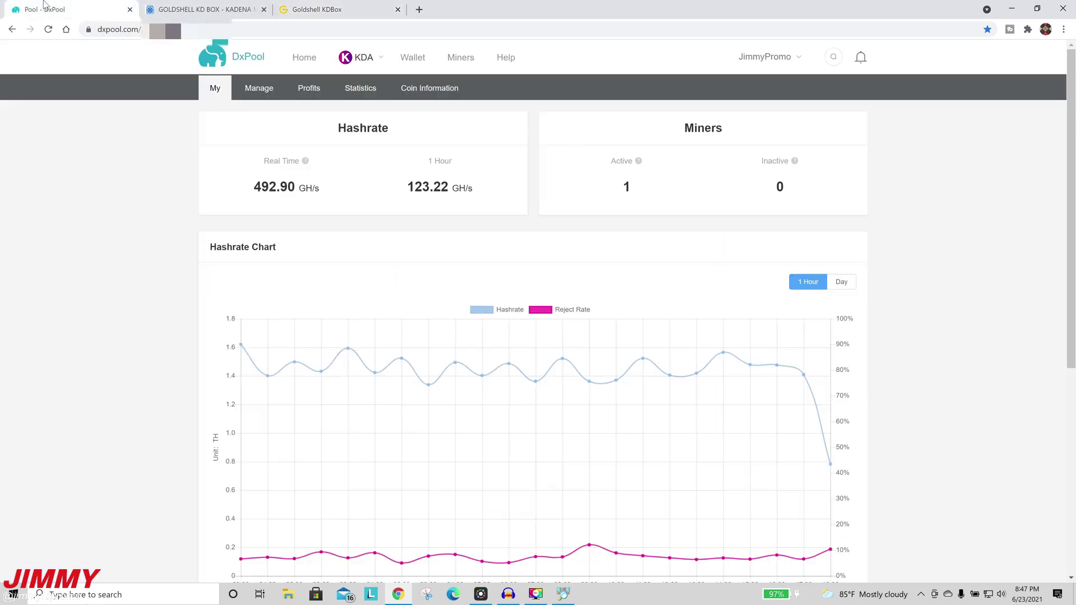
pyautogui.click(48, 30)
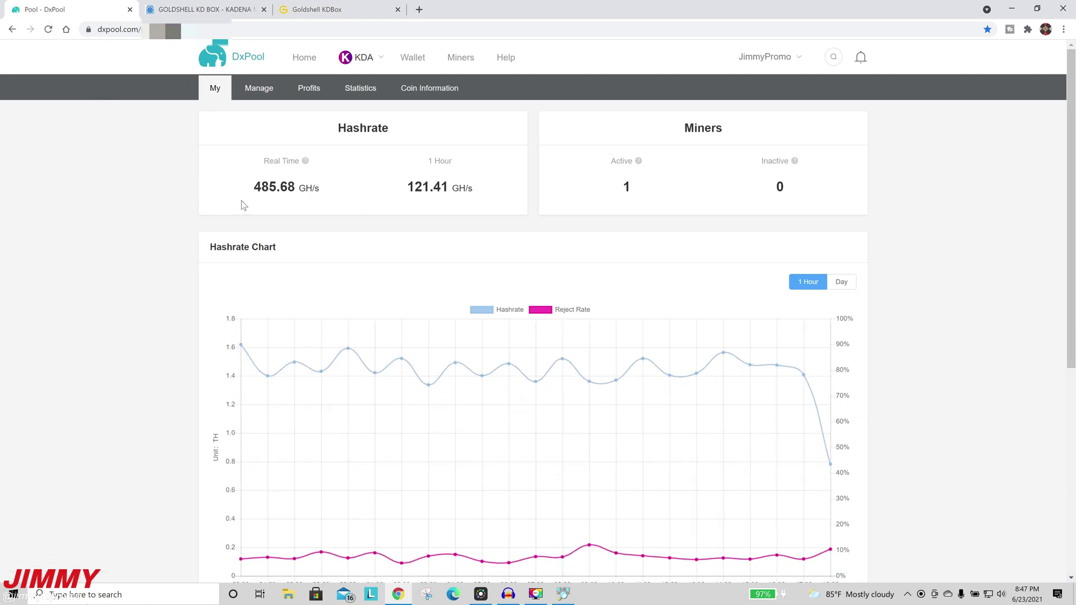
pyautogui.click(288, 6)
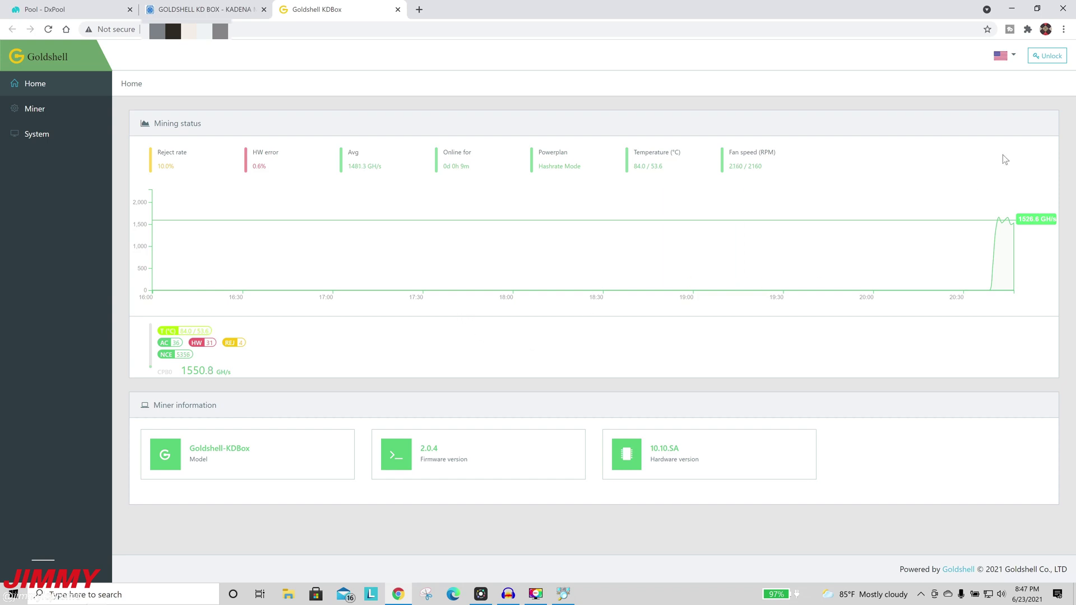
# Step: Look over the locked Miner and System settings pages, then return to the Home dashboard
pyautogui.click(49, 118)
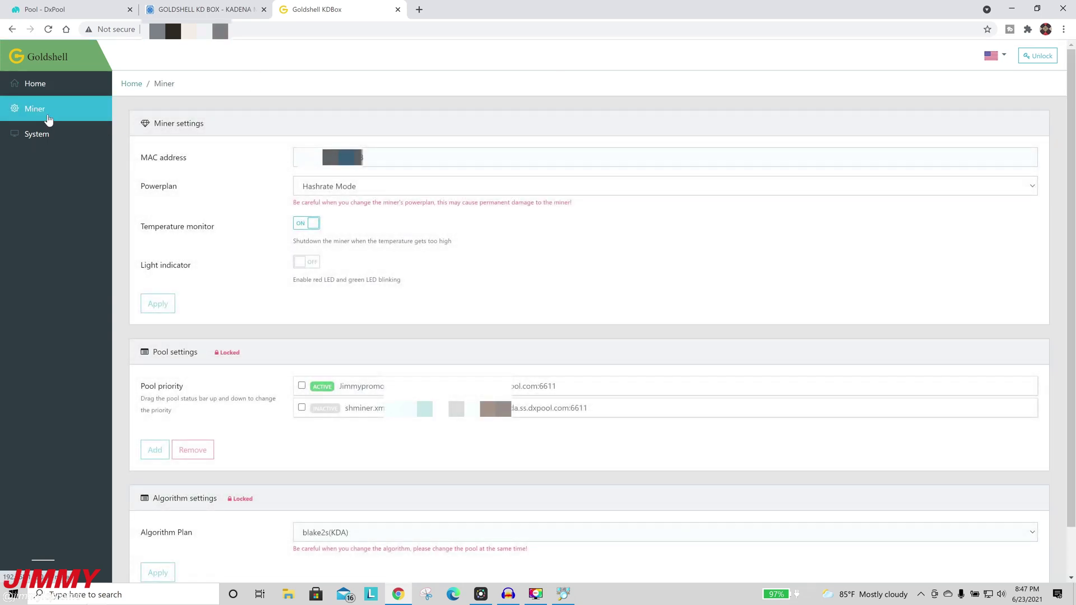
pyautogui.click(53, 136)
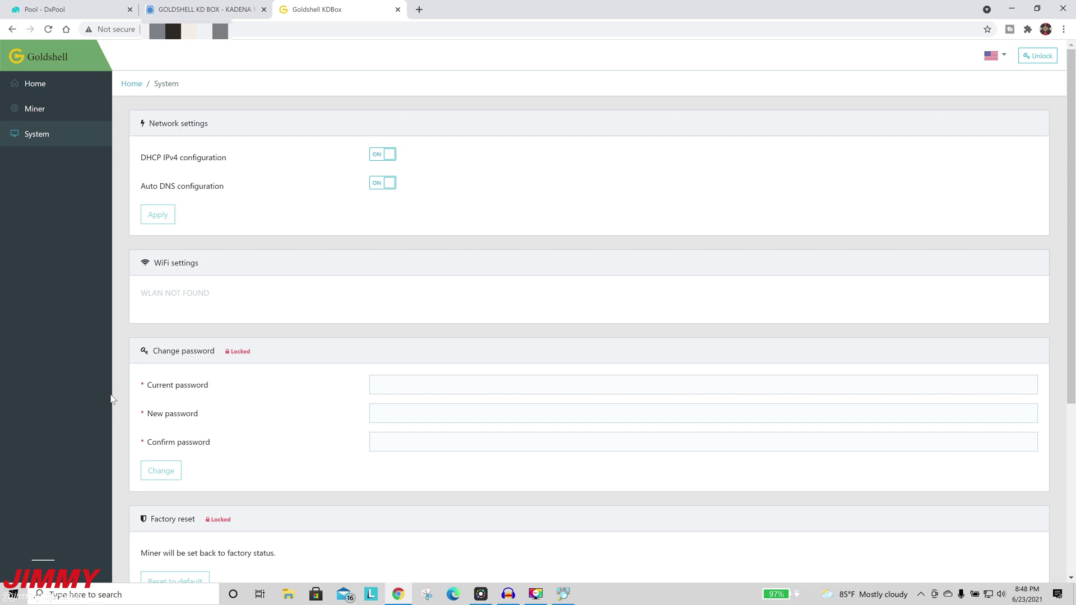
pyautogui.click(55, 88)
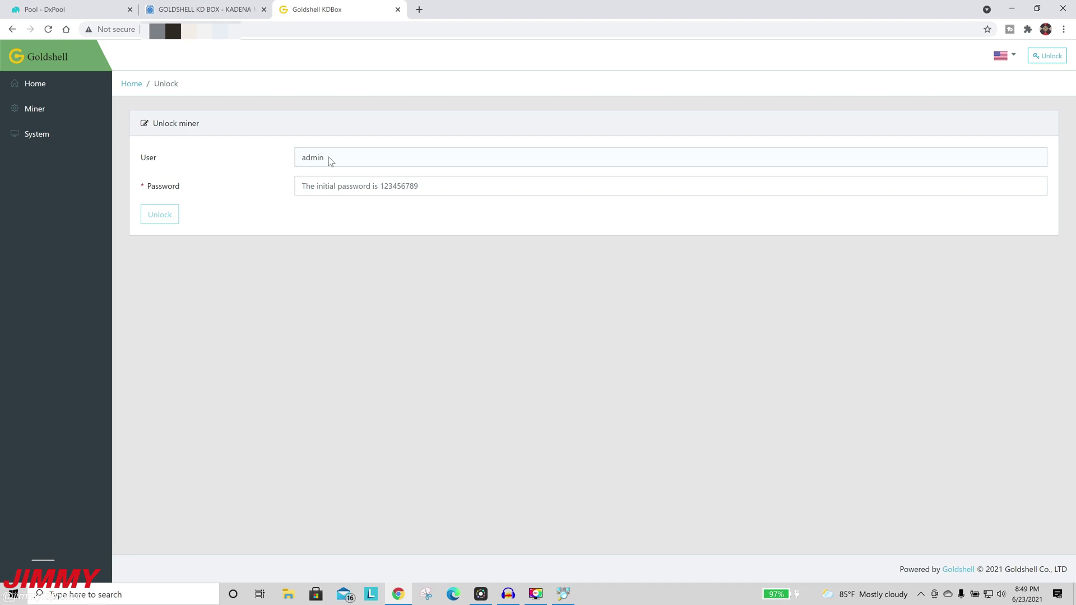
# Step: Unlock the miner with the admin account's default password and dismiss Chrome's breach warning
pyautogui.click(349, 185)
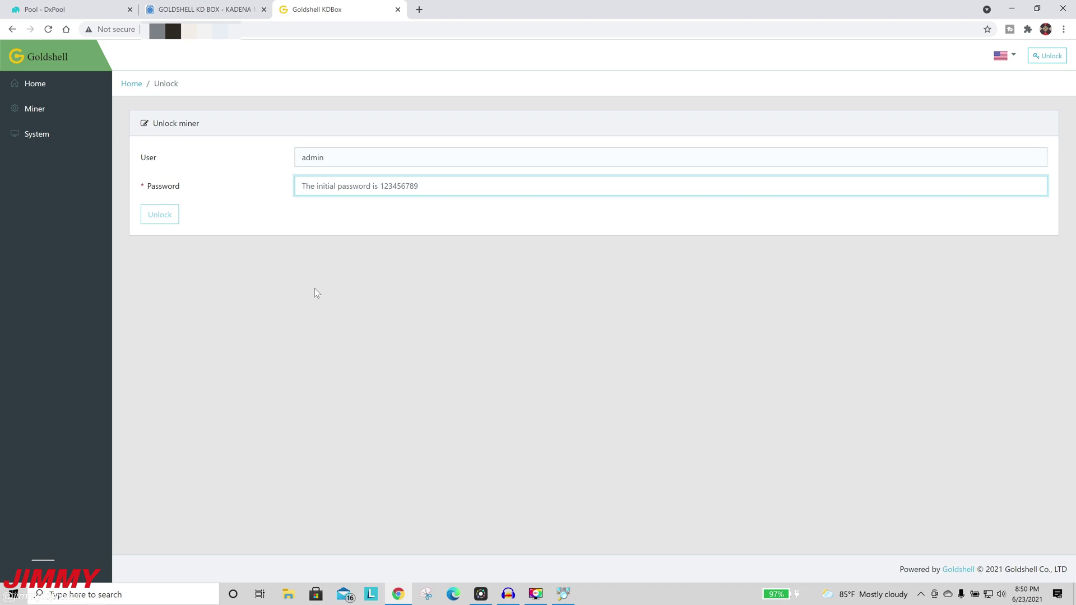
pyautogui.write('123456789')
pyautogui.click(144, 215)
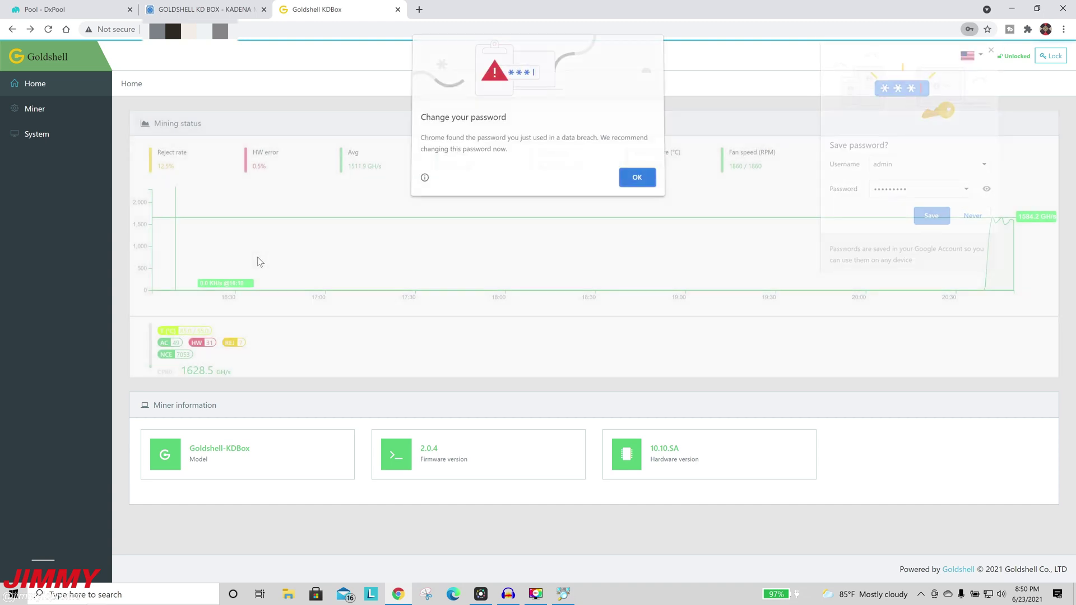
pyautogui.click(647, 179)
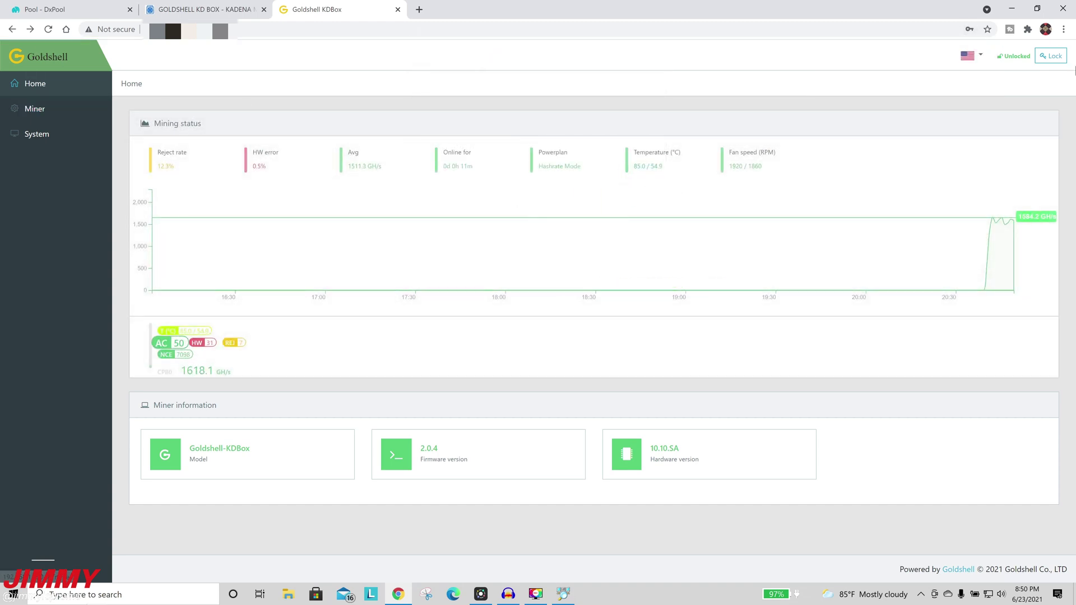
# Step: Copy the DxPool stratum URL kda.ss.dxpool.com:6611 and return to the KD Box miner settings
pyautogui.click(42, 118)
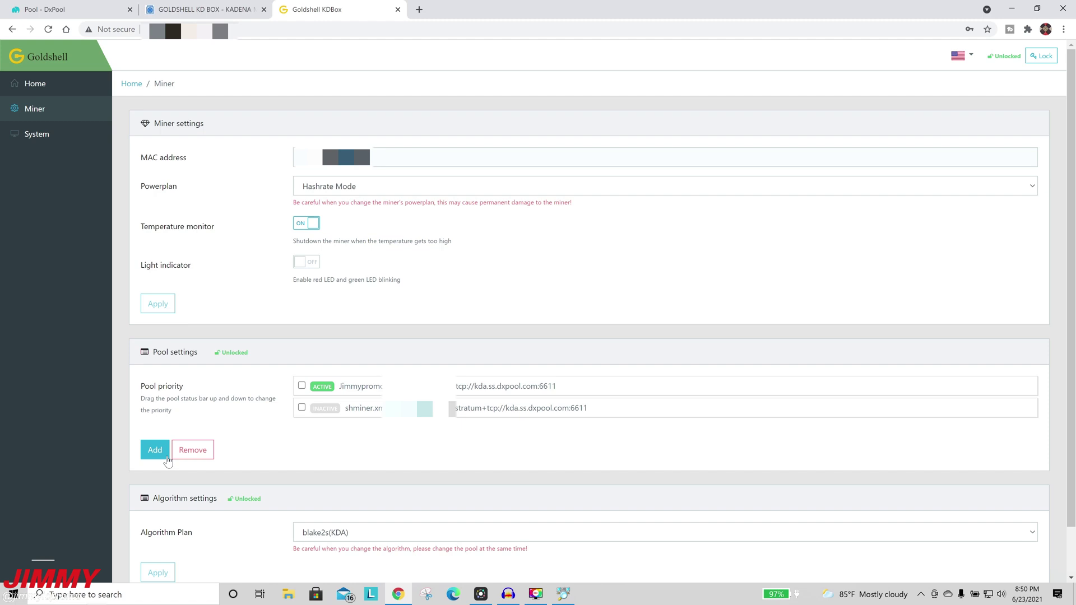
pyautogui.click(79, 9)
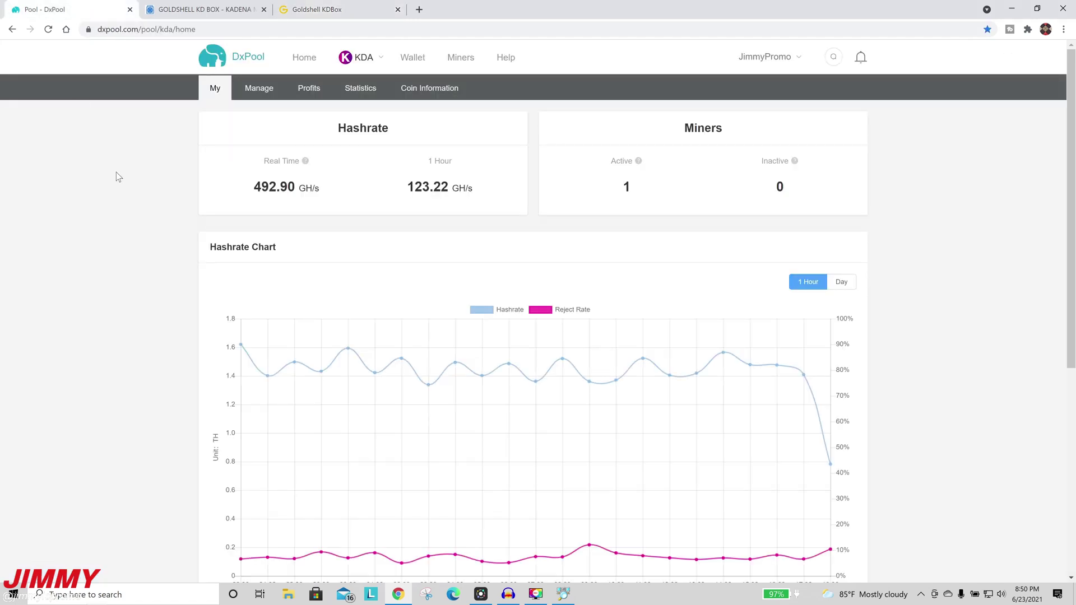
pyautogui.scroll(-5, 171, 314)
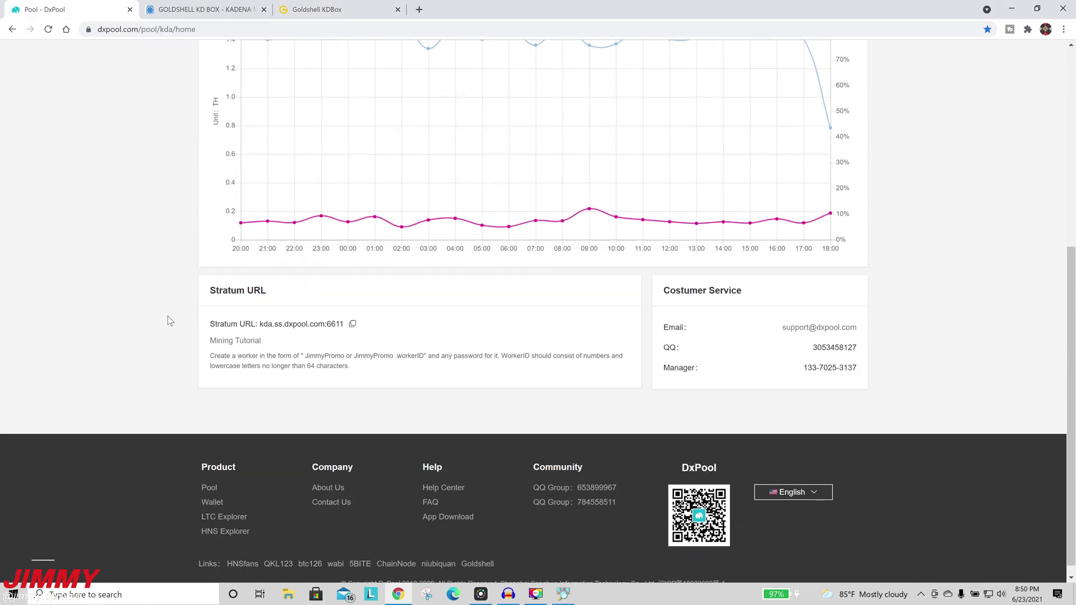
pyautogui.moveTo(220, 311); pyautogui.dragTo(344, 312)
pyautogui.click(352, 311)
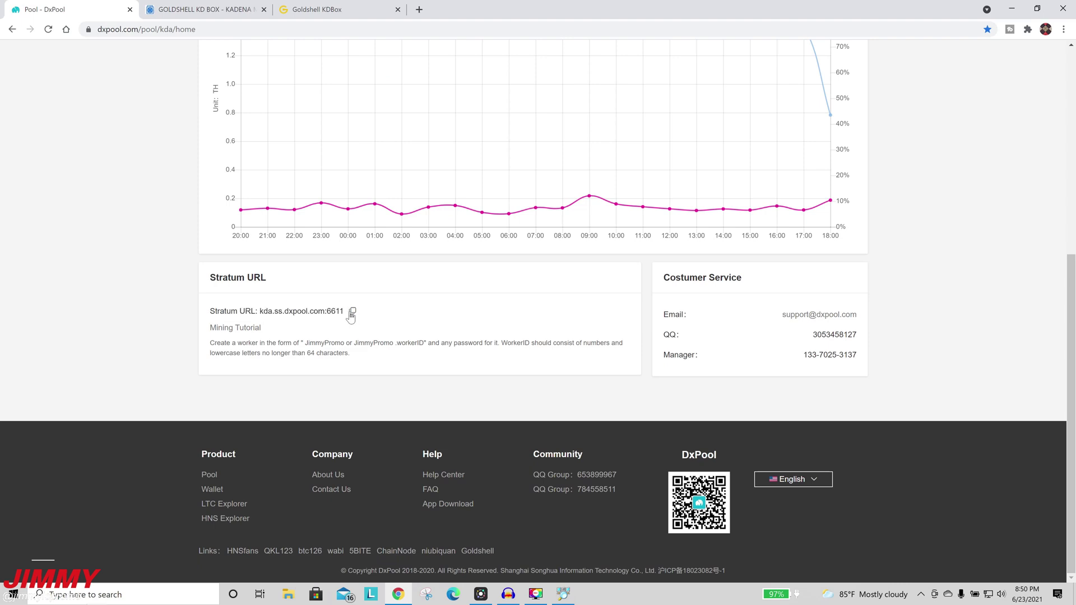
pyautogui.click(353, 6)
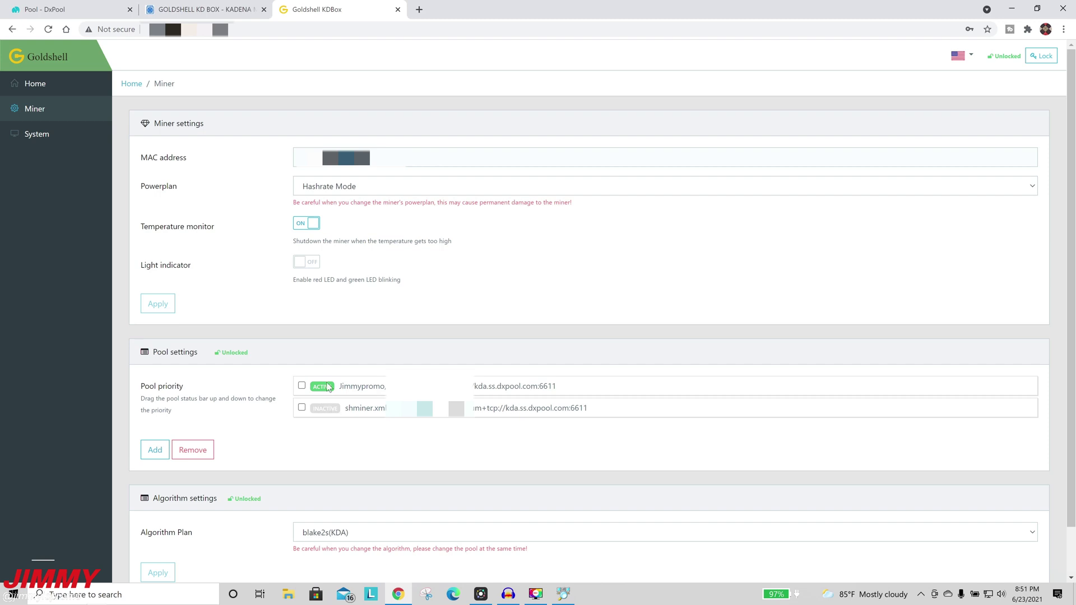
# Step: Review the System and Miner pages, lock the miner from Home, and switch back to DxPool
pyautogui.click(37, 134)
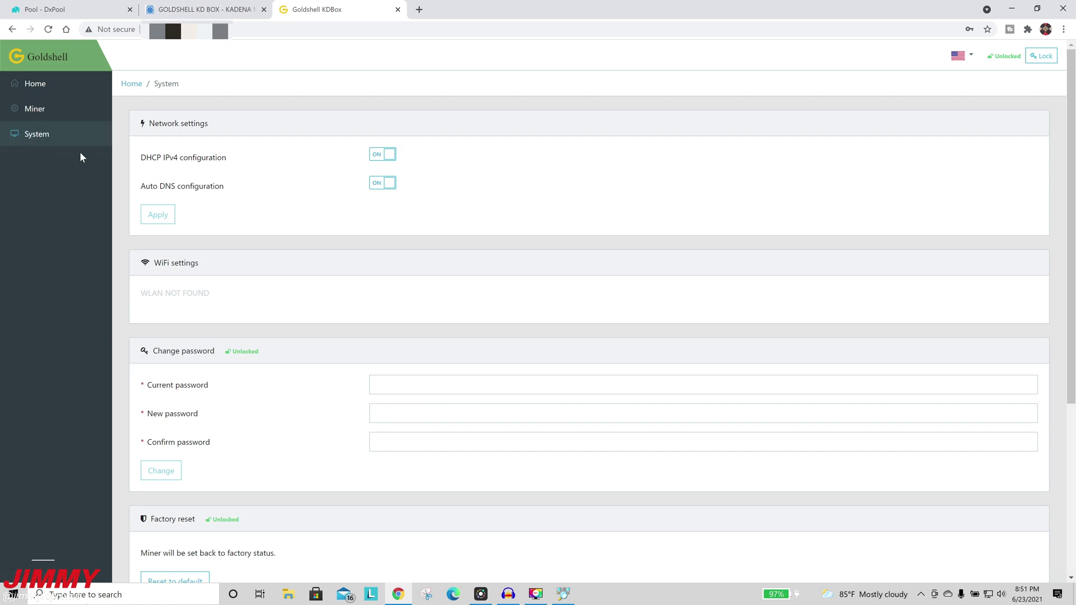
pyautogui.click(58, 113)
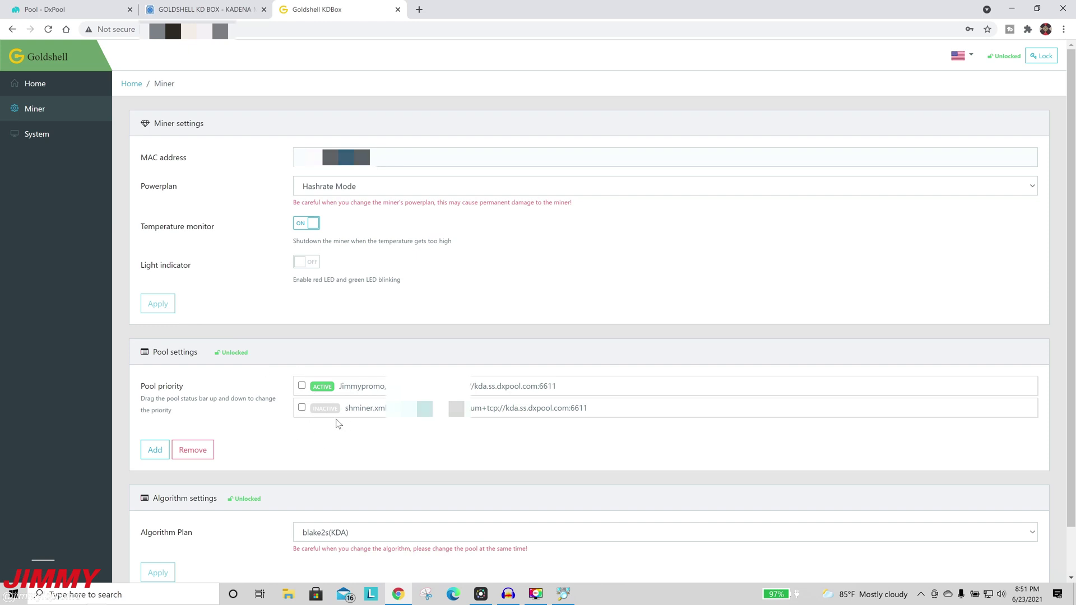
pyautogui.click(61, 93)
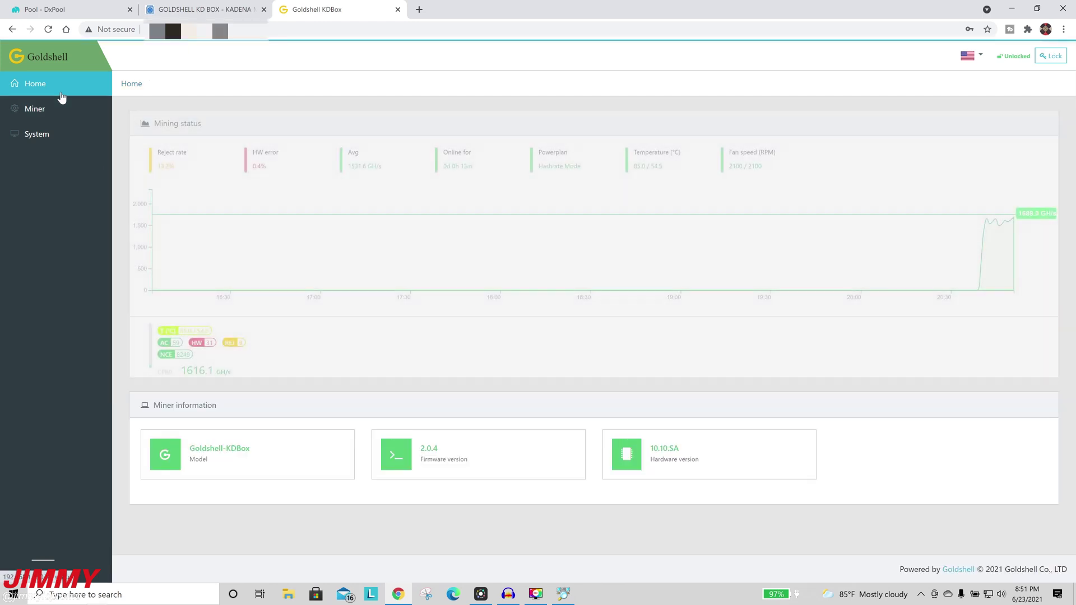
pyautogui.click(1054, 57)
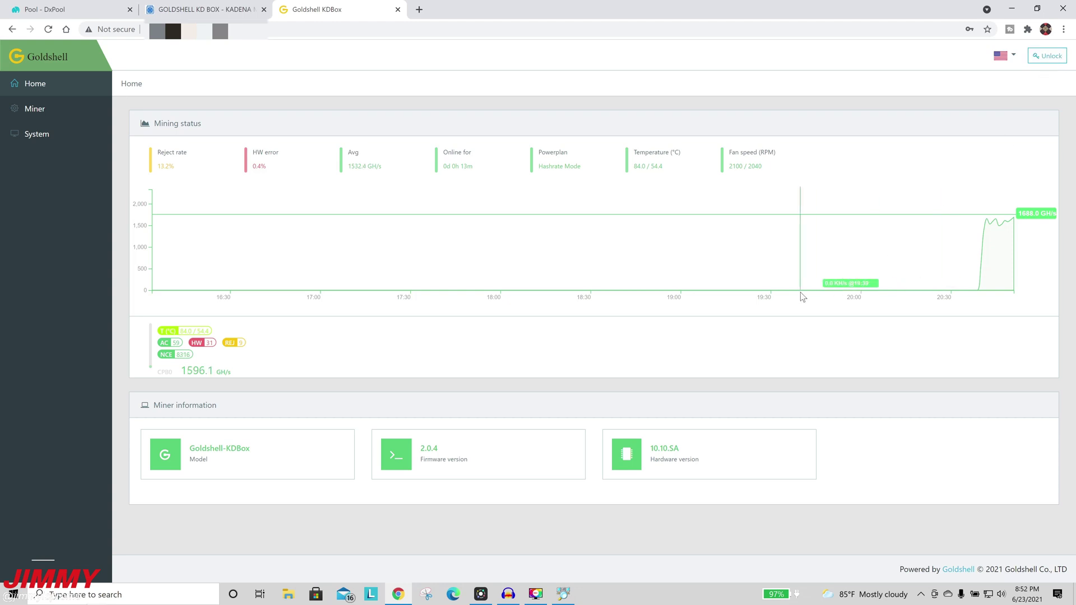
pyautogui.hotkey('ctrl', '1')
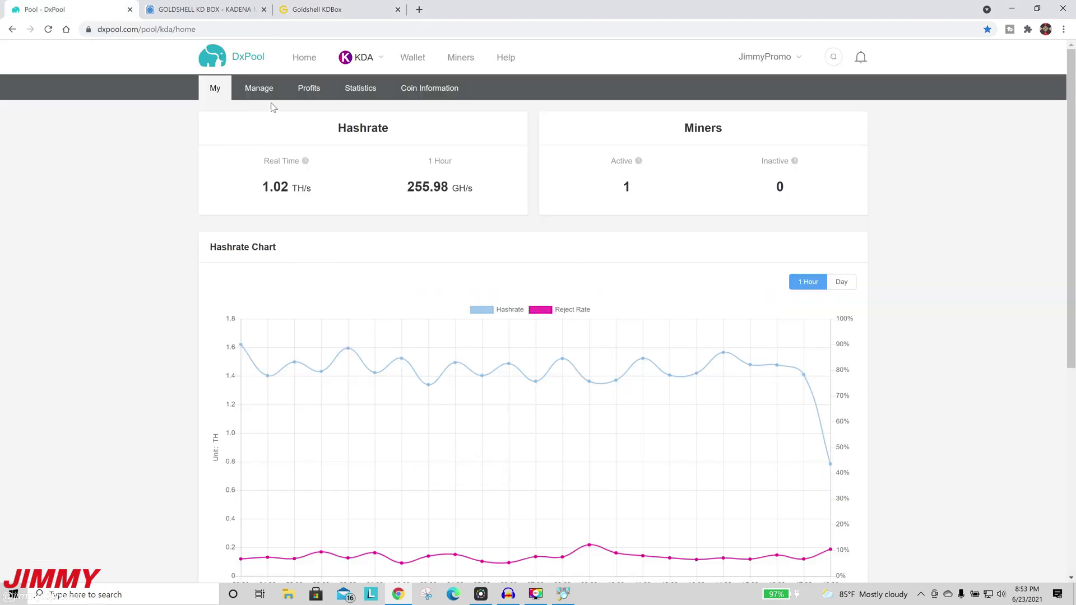
# Step: Open the DxPool wallet, hide small balances, and check the 17.83179356 KDA balance
pyautogui.moveTo(384, 59)
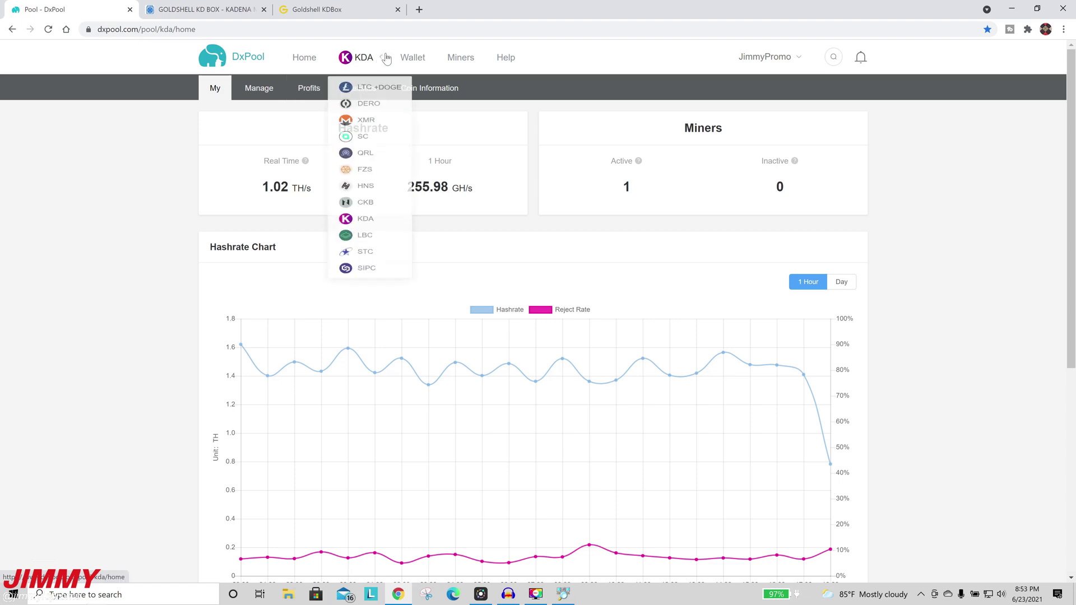
pyautogui.click(413, 57)
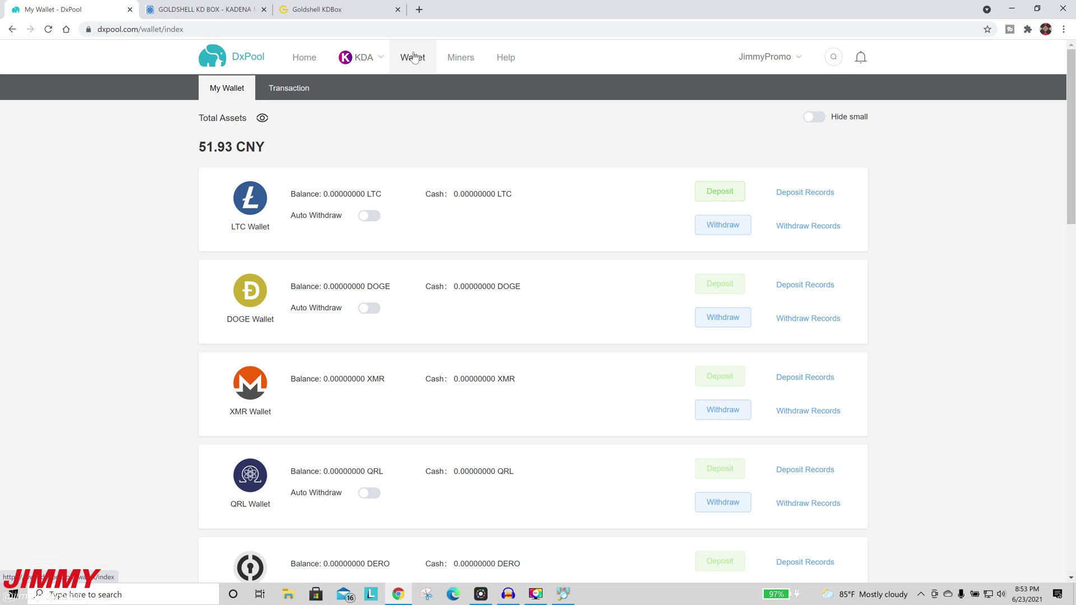
pyautogui.click(816, 119)
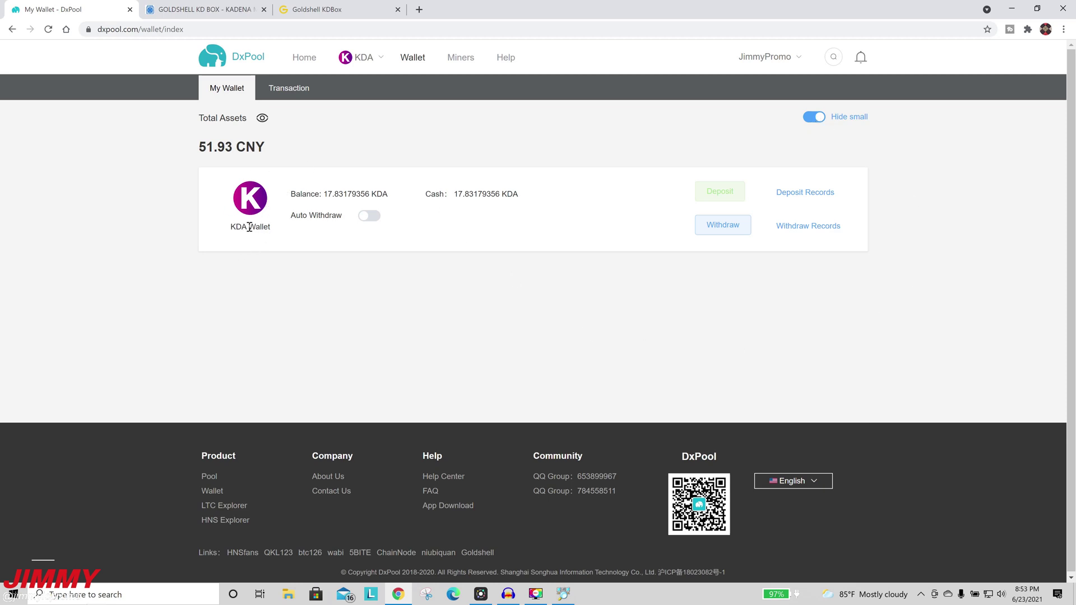
pyautogui.moveTo(324, 194); pyautogui.dragTo(387, 194)
pyautogui.click(432, 212)
pyautogui.click(220, 5)
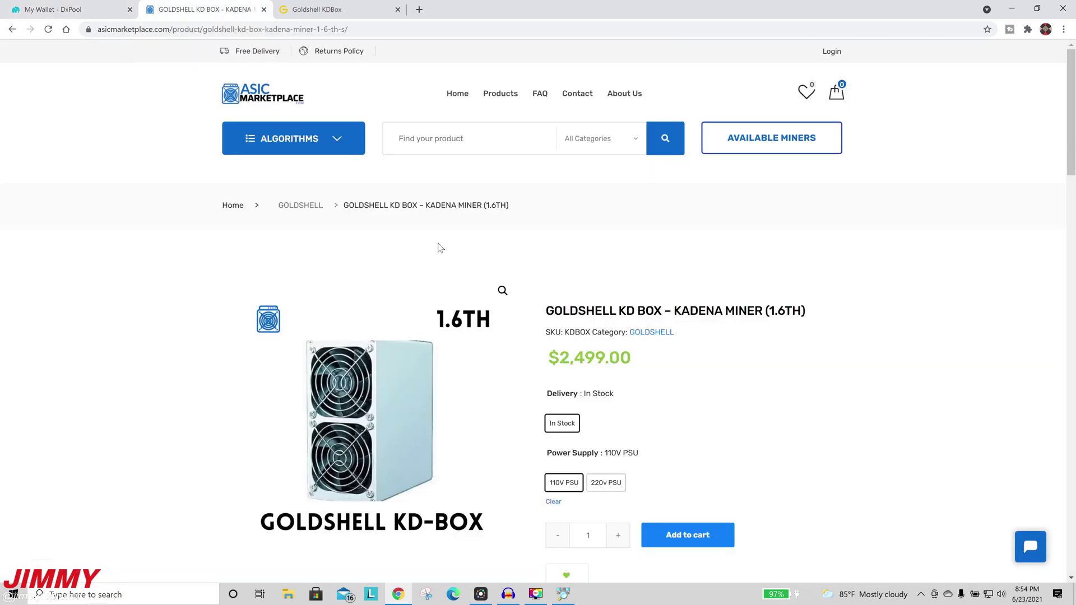
pyautogui.moveTo(231, 91); pyautogui.dragTo(289, 93)
pyautogui.scroll(-5, 138, 342)
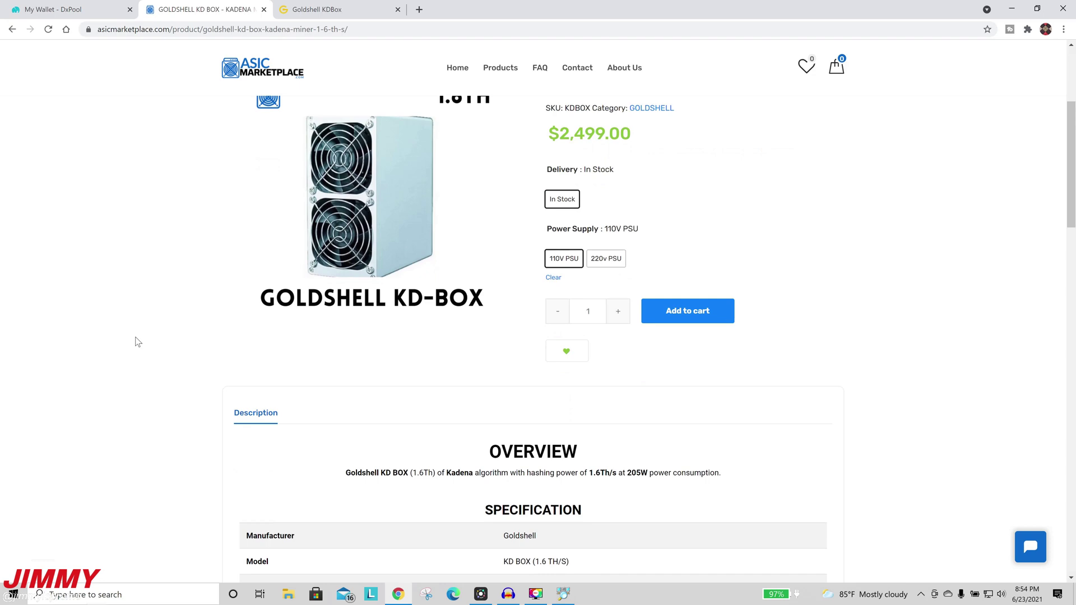
pyautogui.scroll(-3, 138, 342)
pyautogui.scroll(-3, 137, 341)
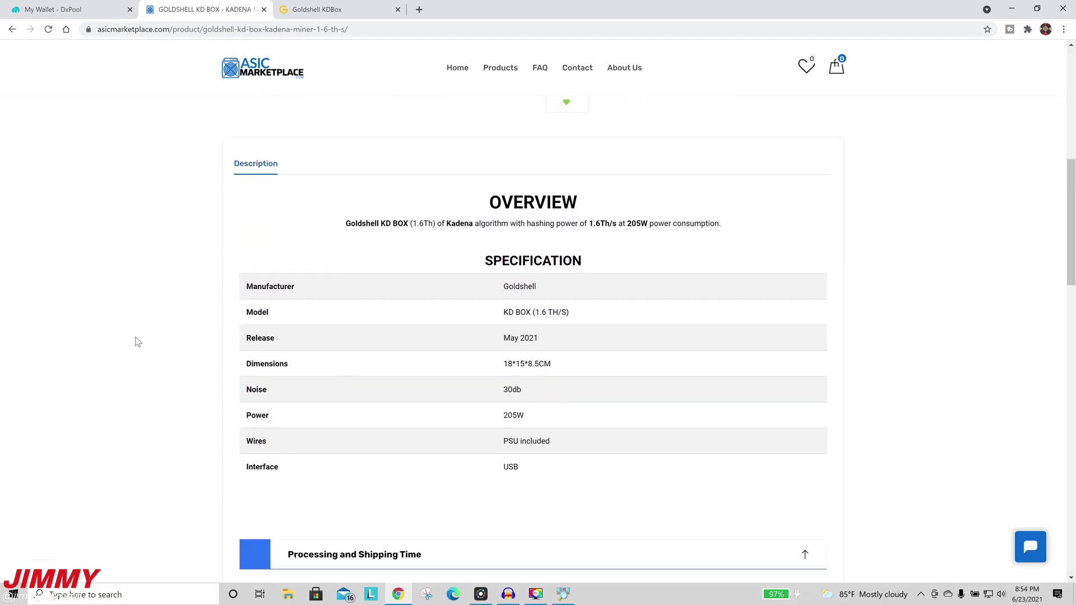
pyautogui.scroll(-1, 138, 342)
pyautogui.scroll(-8, 138, 342)
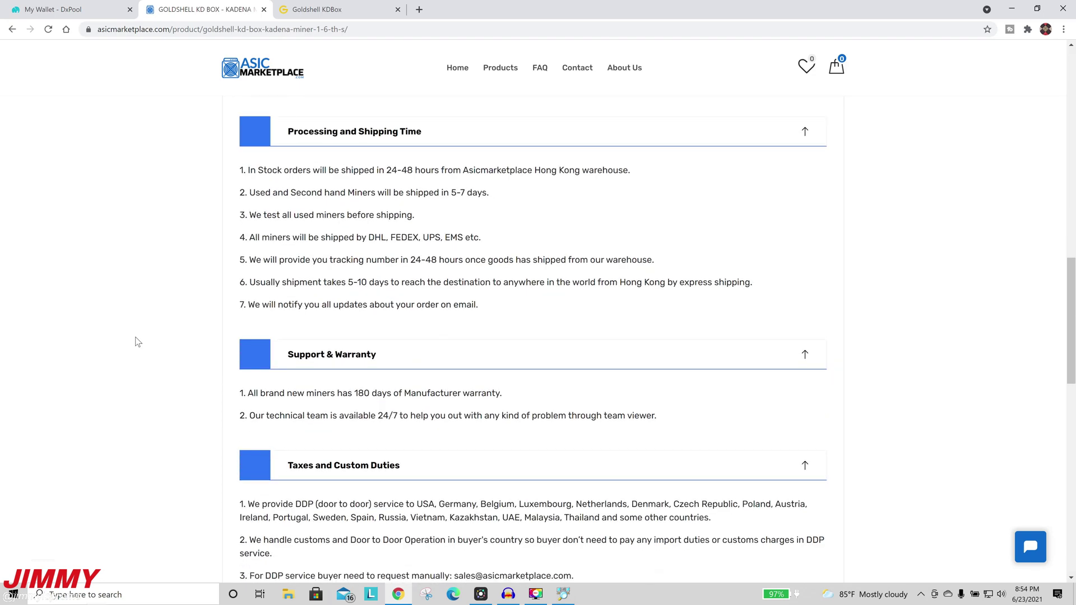
pyautogui.scroll(3, 138, 341)
pyautogui.scroll(14, 138, 342)
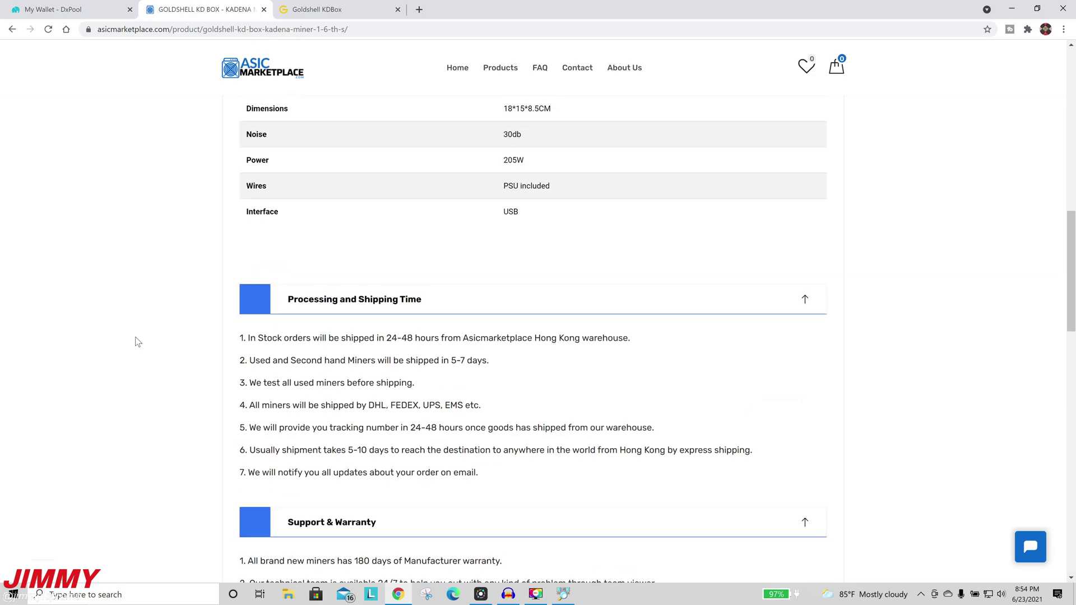
pyautogui.scroll(5, 138, 341)
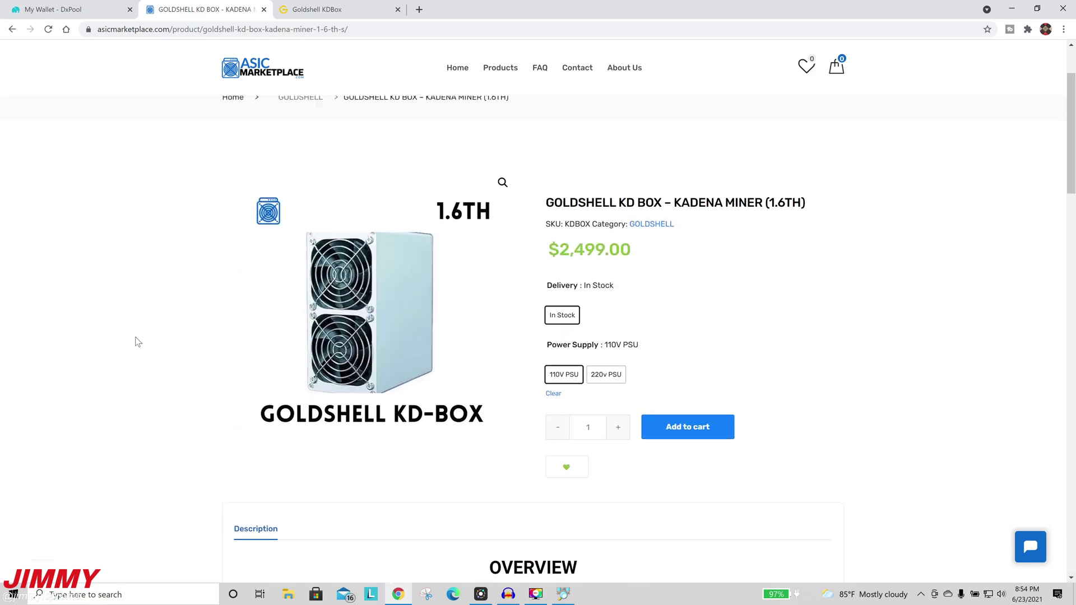